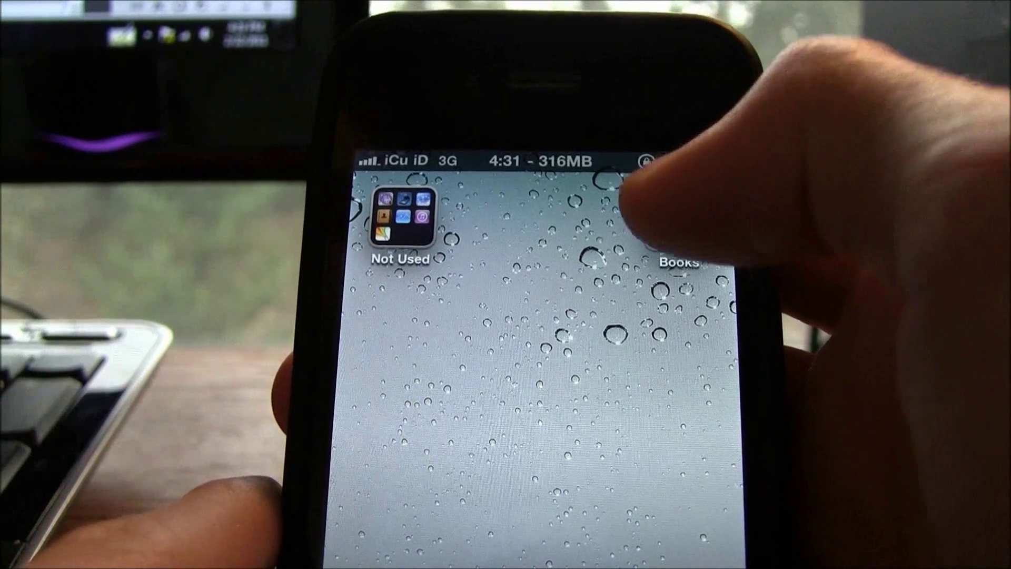
# Step: Move the Books folder to the page centre and Settings to the upper-left of the next page with GridLock
pyautogui.moveTo(675, 237)
pyautogui.mouseDown()
pyautogui.moveTo(481, 379)
pyautogui.moveTo(489, 458)
pyautogui.moveTo(480, 431)
pyautogui.mouseUp()
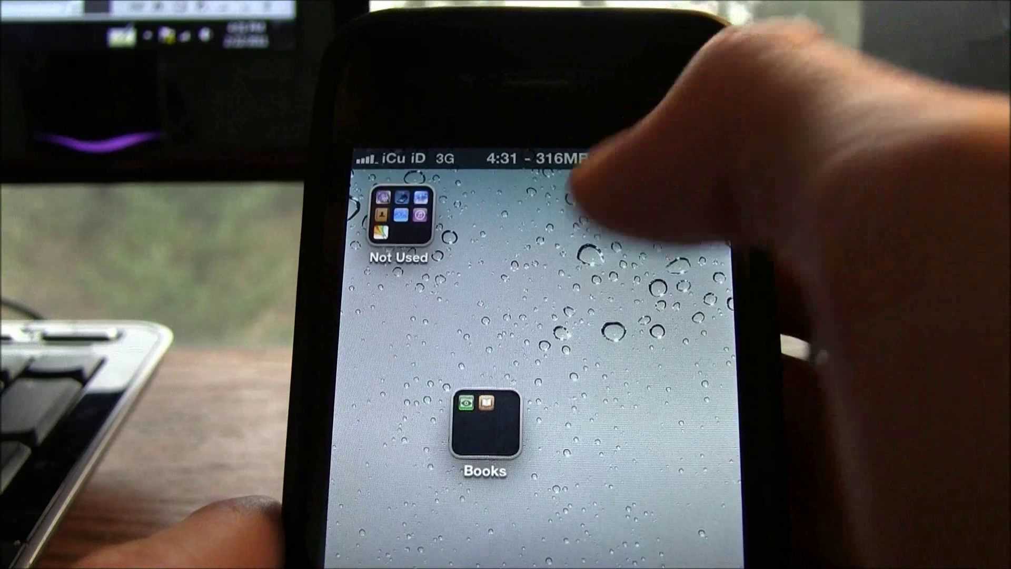
pyautogui.moveTo(679, 261); pyautogui.dragTo(553, 315)
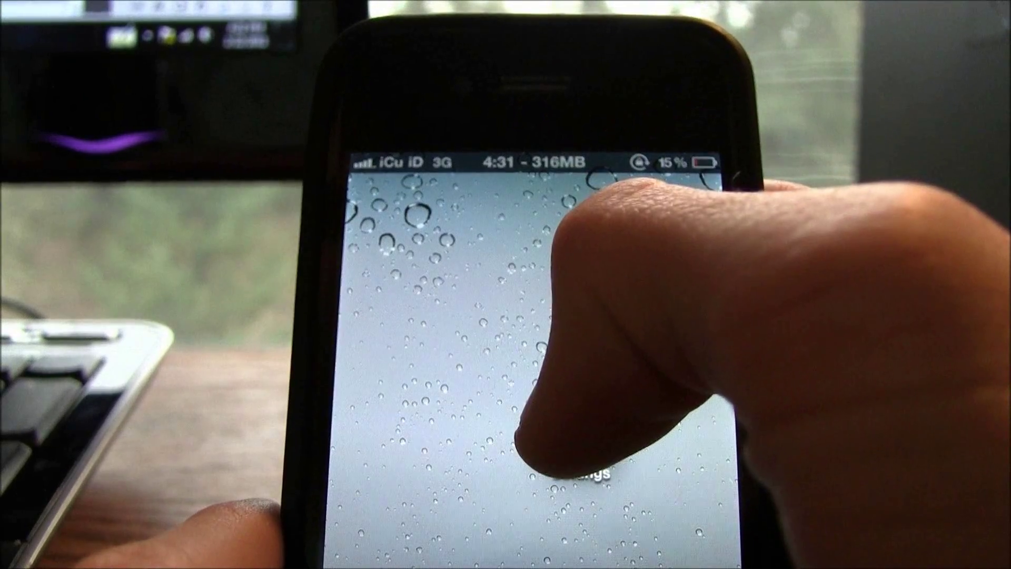
pyautogui.moveTo(537, 454); pyautogui.dragTo(403, 316)
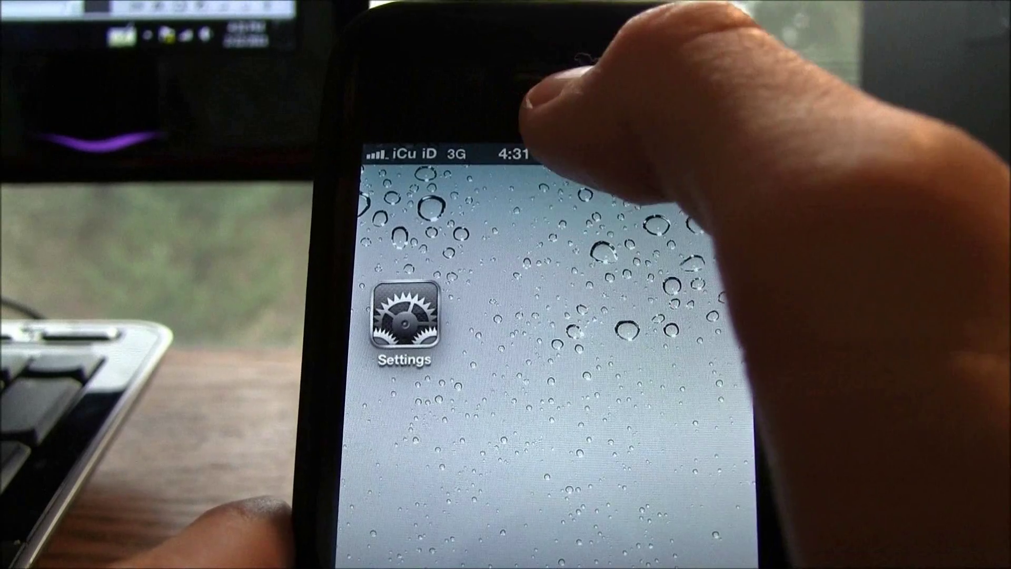
pyautogui.moveTo(490, 158); pyautogui.dragTo(703, 205)
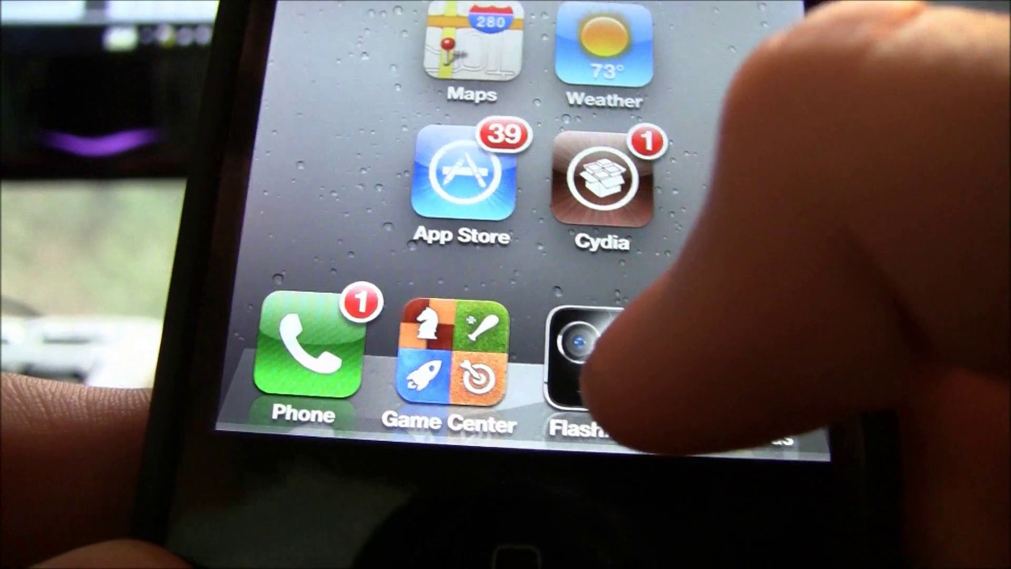
pyautogui.moveTo(584, 379); pyautogui.dragTo(308, 371)
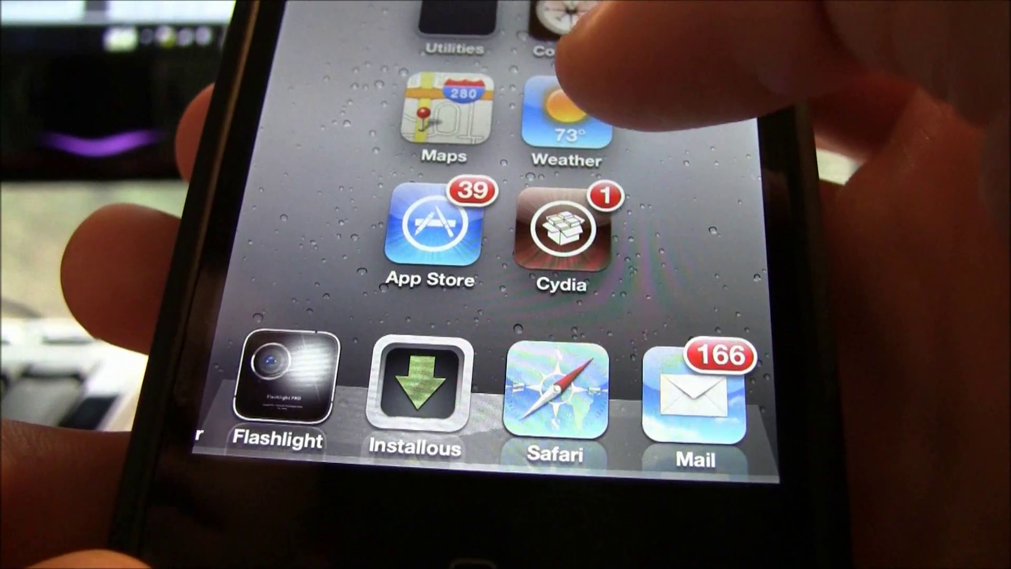
pyautogui.moveTo(564, 79); pyautogui.dragTo(348, 48)
pyautogui.click(348, 32)
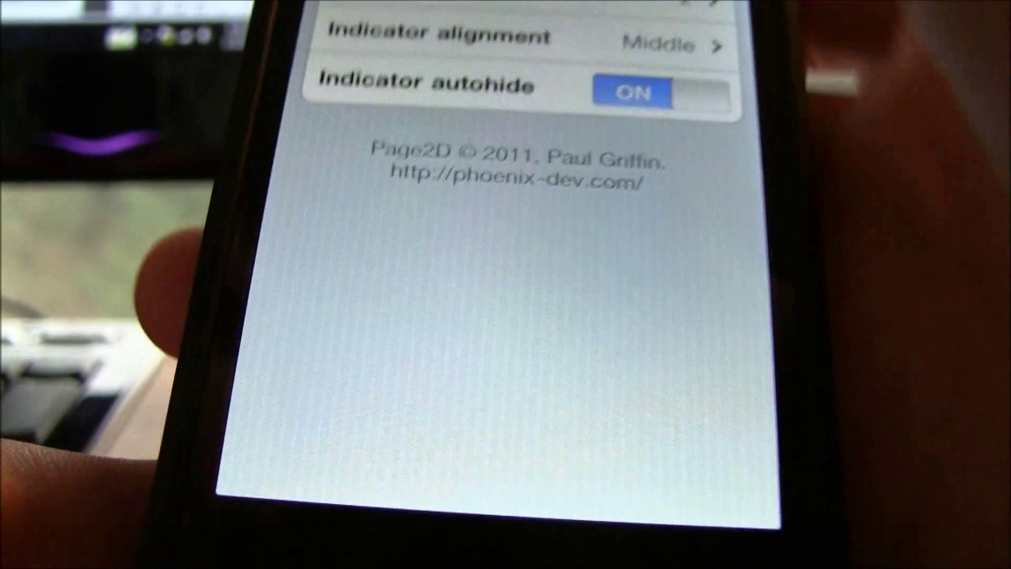
pyautogui.click(364, 8)
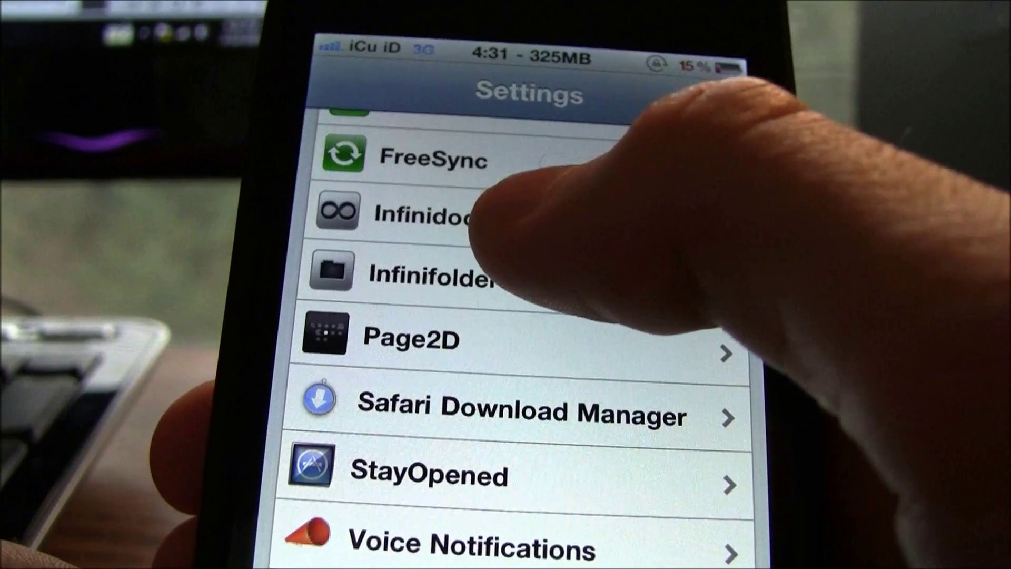
pyautogui.click(486, 213)
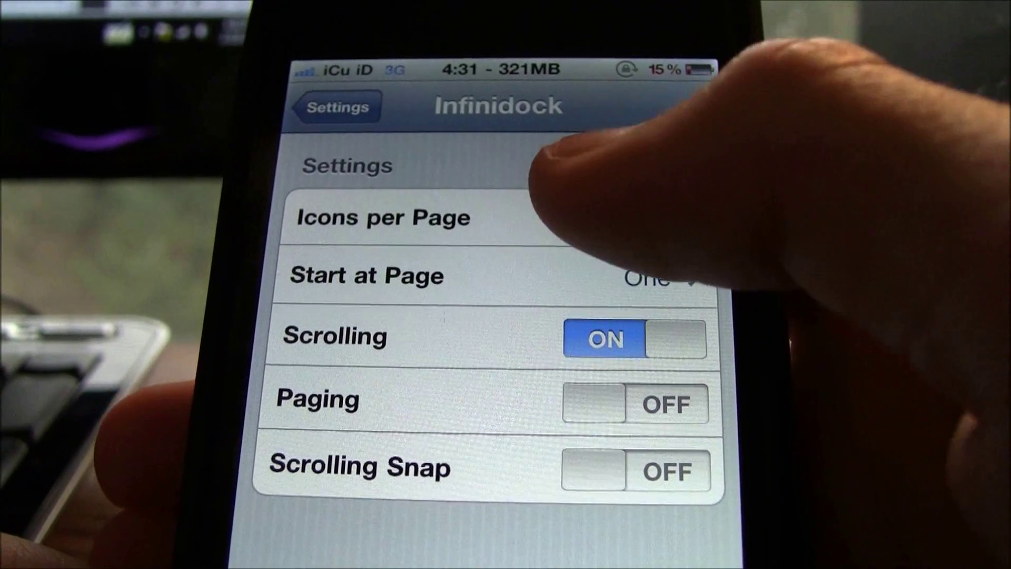
pyautogui.click(553, 220)
pyautogui.scroll(-5, 490, 434)
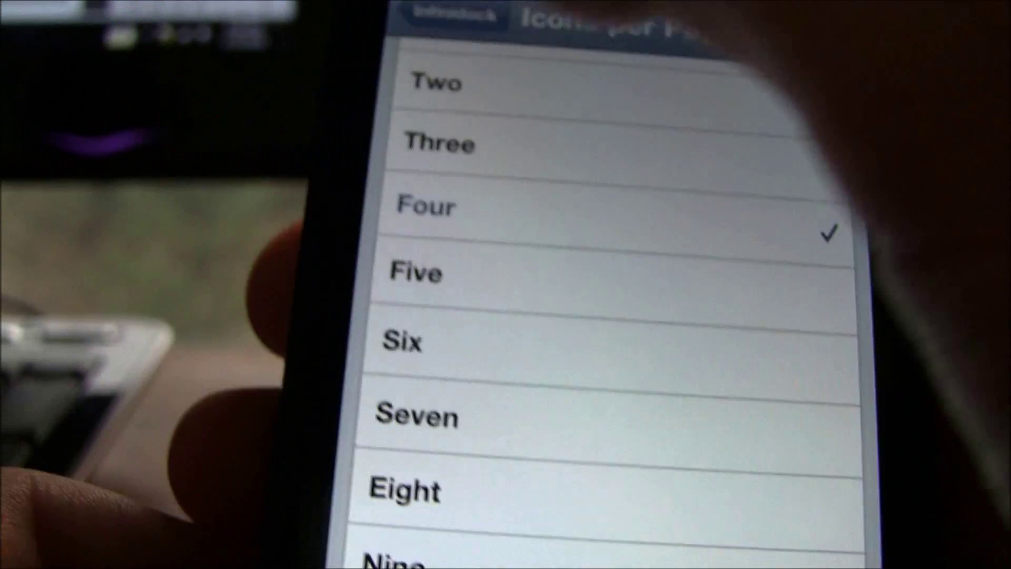
pyautogui.click(429, 23)
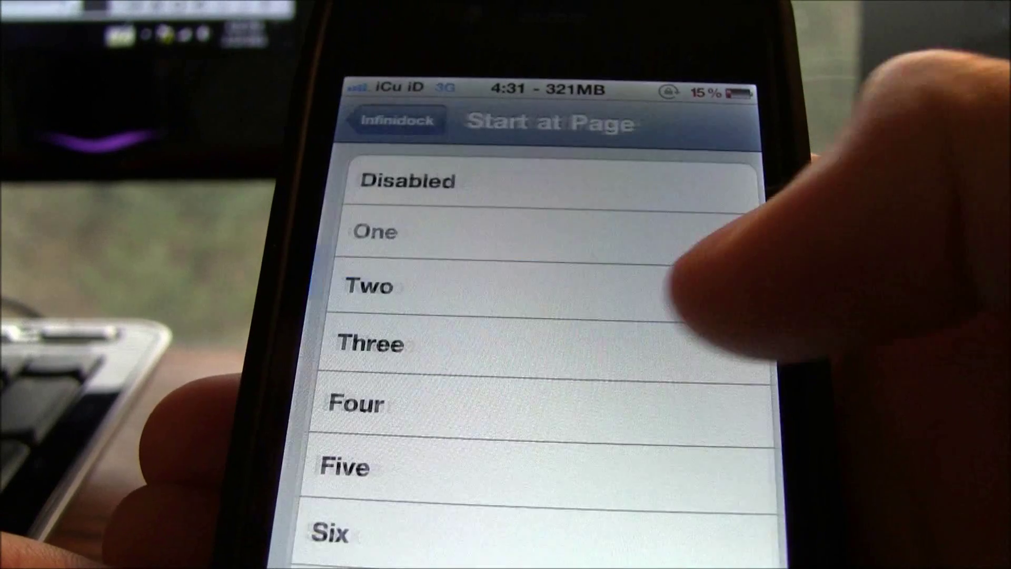
pyautogui.scroll(-5, 554, 340)
pyautogui.scroll(3, 521, 339)
pyautogui.scroll(-3, 521, 340)
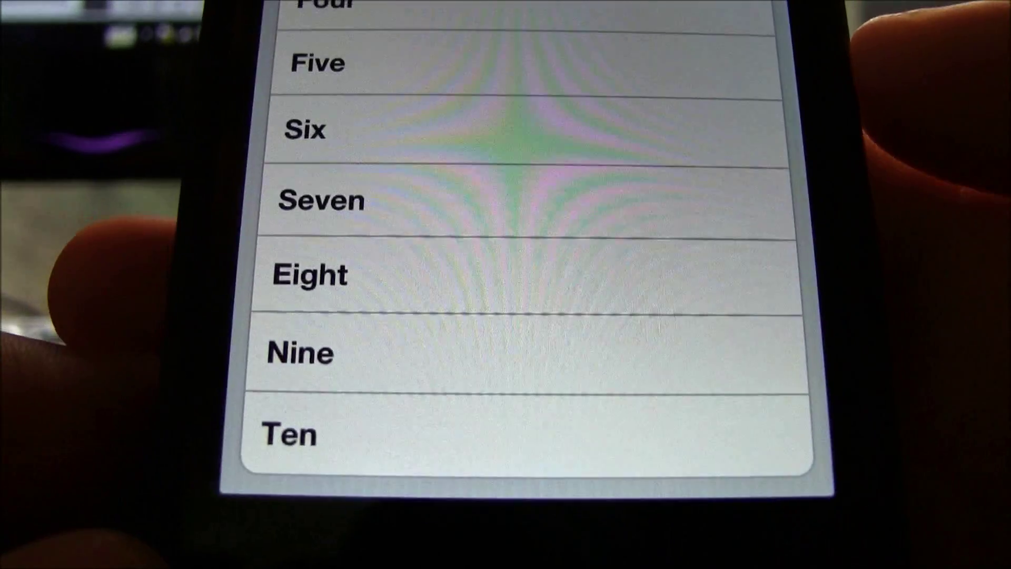
pyautogui.scroll(3, 521, 237)
pyautogui.click(340, 4)
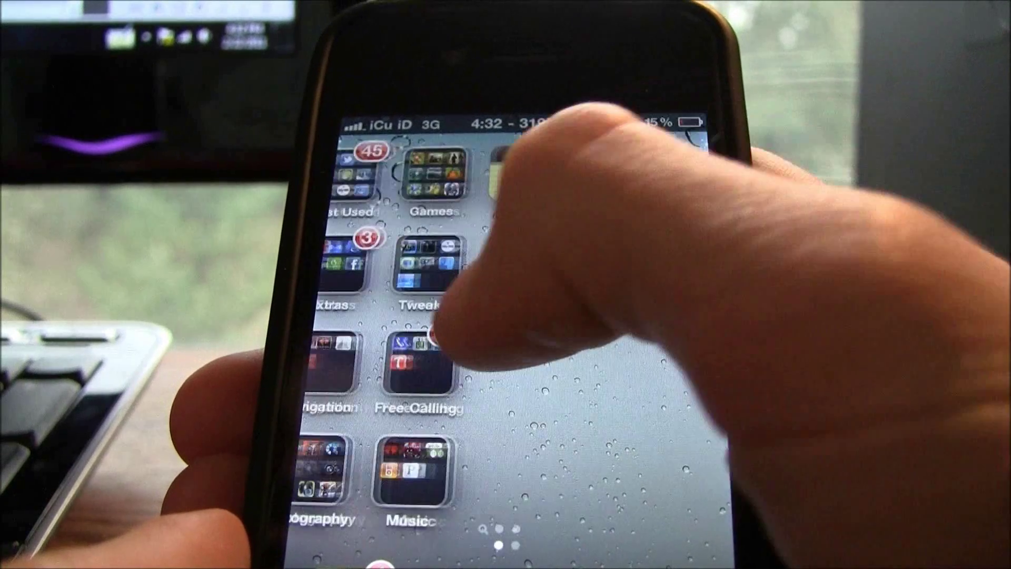
# Step: Navigate Page2D's grid horizontally and vertically between folder pages, landing on the Settings page
pyautogui.moveTo(440, 305); pyautogui.dragTo(248, 361)
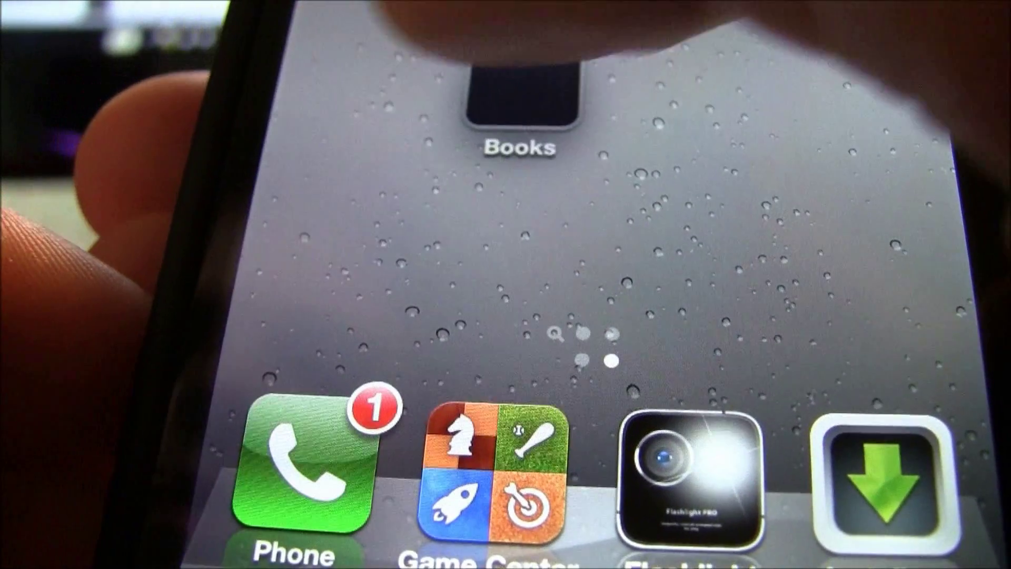
pyautogui.moveTo(355, 237); pyautogui.dragTo(711, 237)
pyautogui.moveTo(680, 63); pyautogui.dragTo(679, 269)
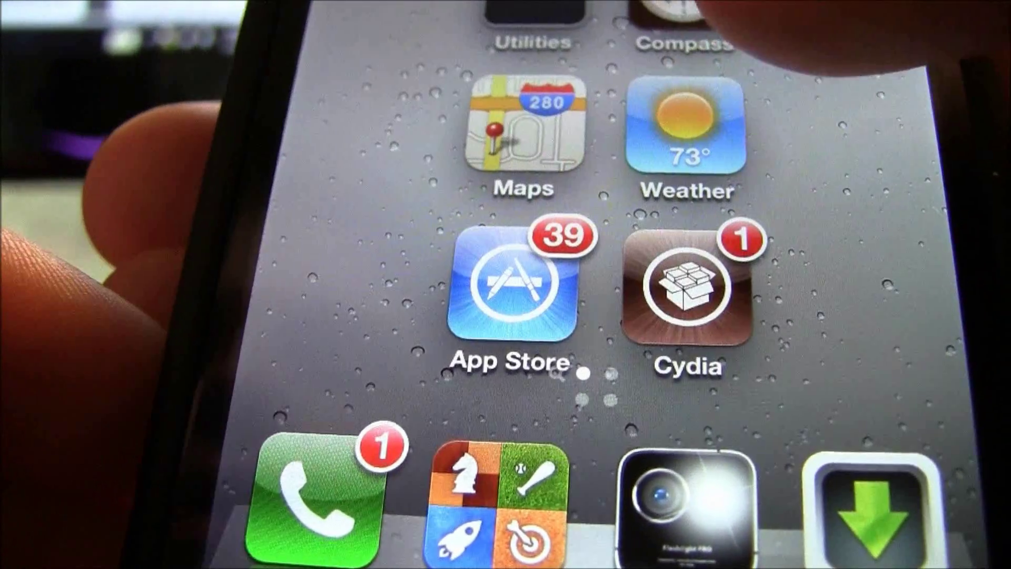
pyautogui.moveTo(679, 23); pyautogui.dragTo(632, 158)
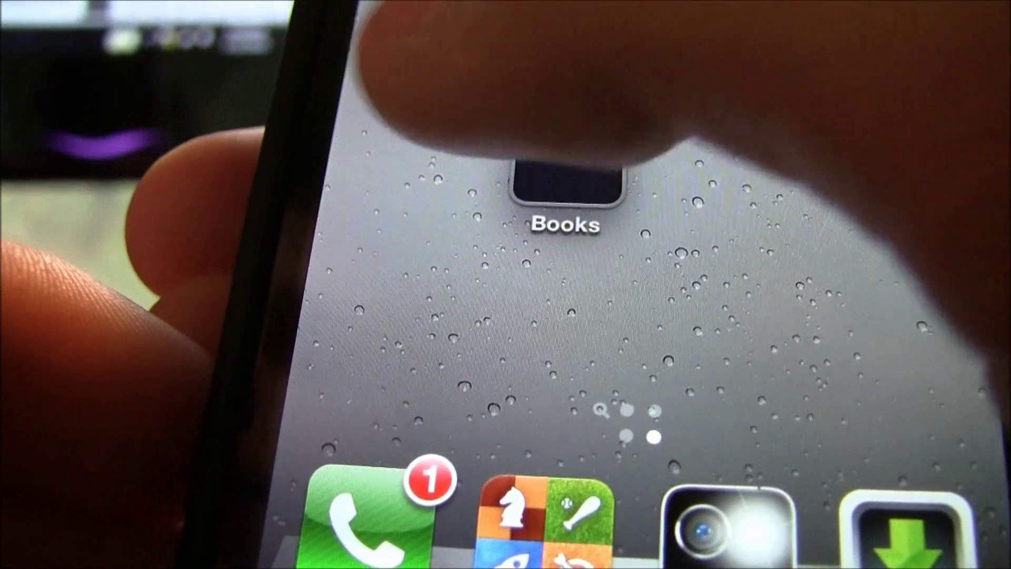
pyautogui.moveTo(546, 237); pyautogui.dragTo(545, 48)
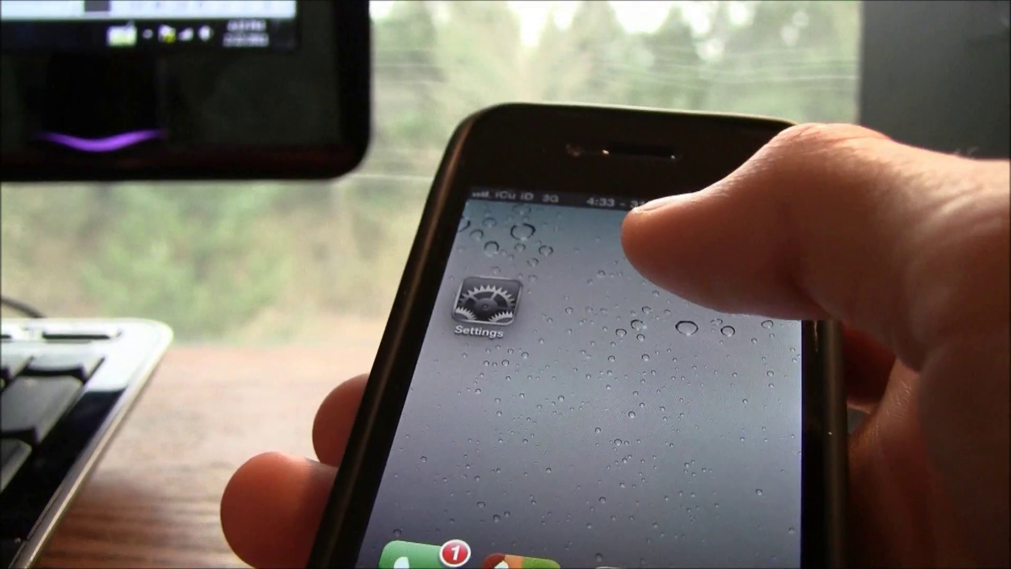
# Step: Briefly visit Settings, then browse the Games folder's Infinifolders grid and close it
pyautogui.click(492, 307)
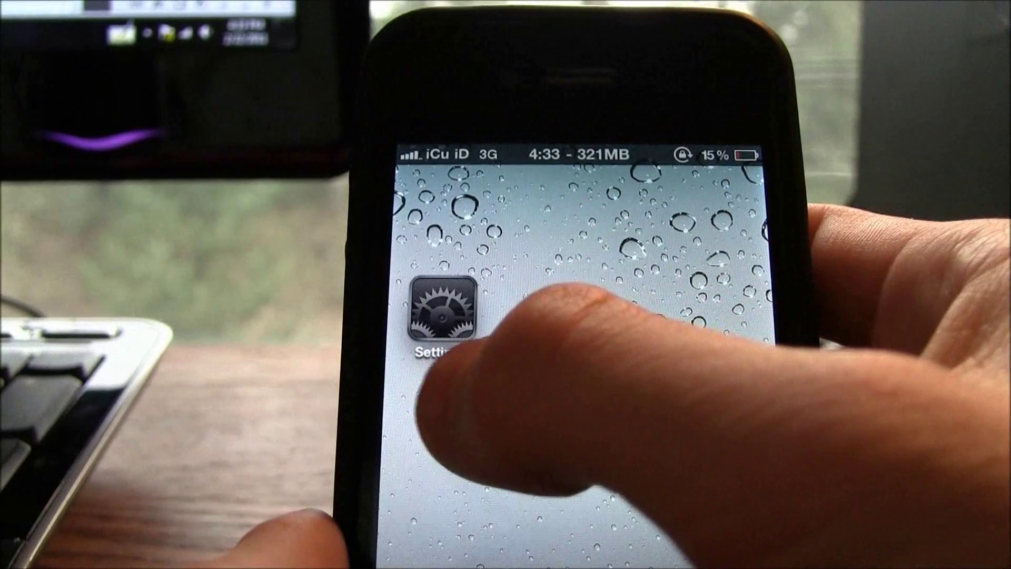
pyautogui.moveTo(463, 384); pyautogui.dragTo(743, 379)
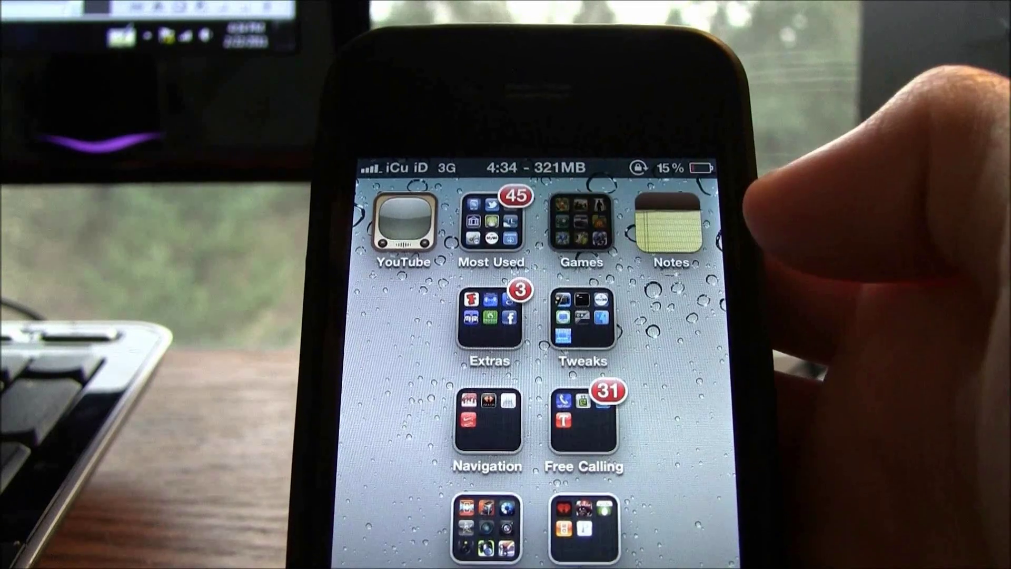
pyautogui.click(582, 221)
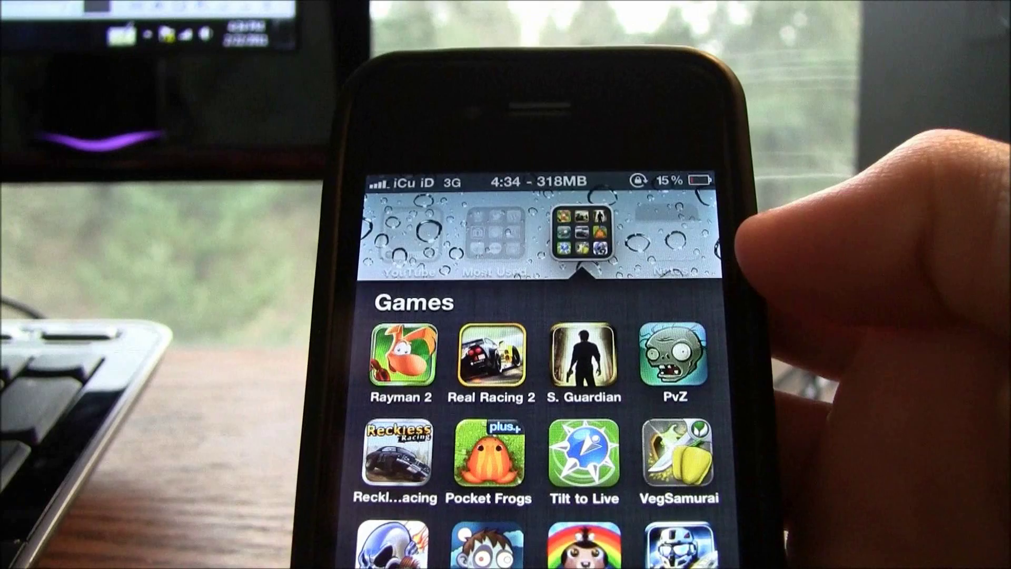
pyautogui.scroll(-10, 601, 233)
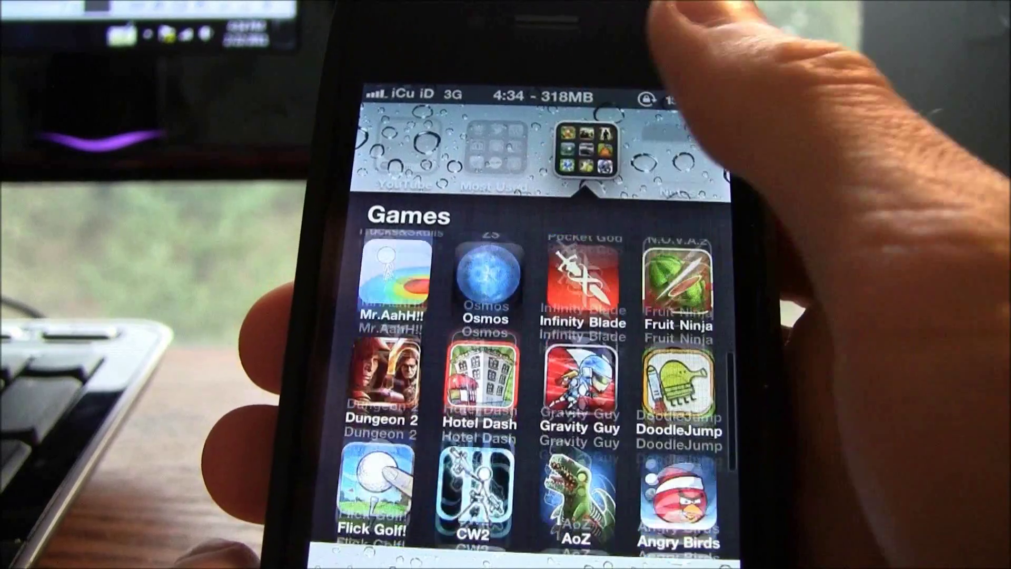
pyautogui.scroll(3, 513, 296)
pyautogui.scroll(3, 513, 296)
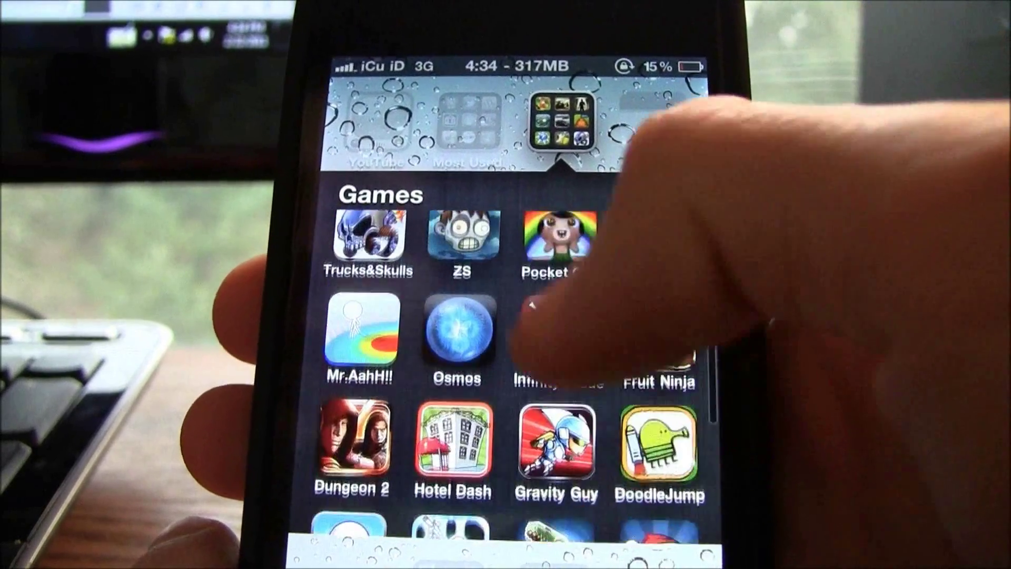
pyautogui.scroll(3, 513, 297)
pyautogui.scroll(-10, 526, 379)
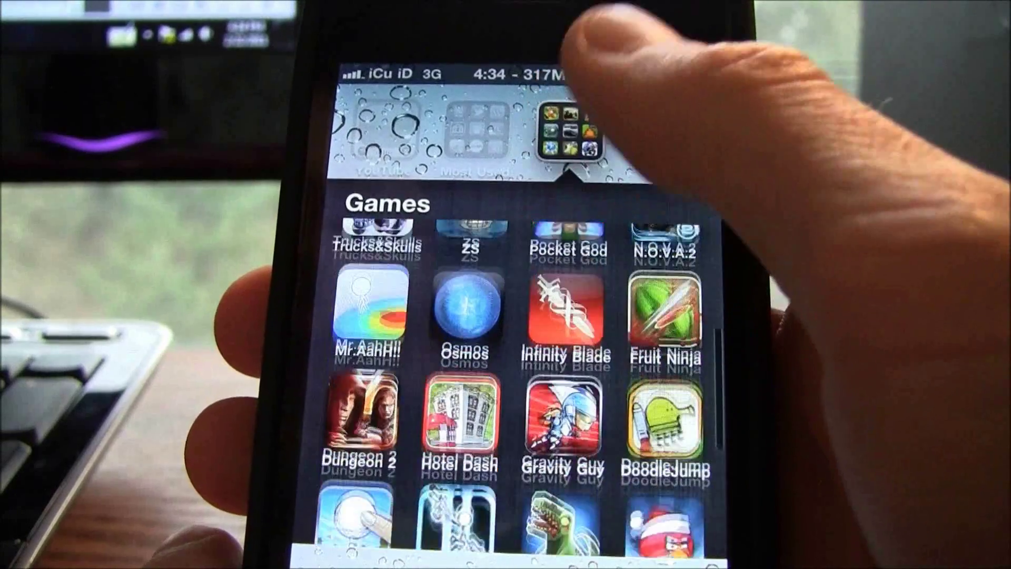
pyautogui.scroll(-2, 522, 316)
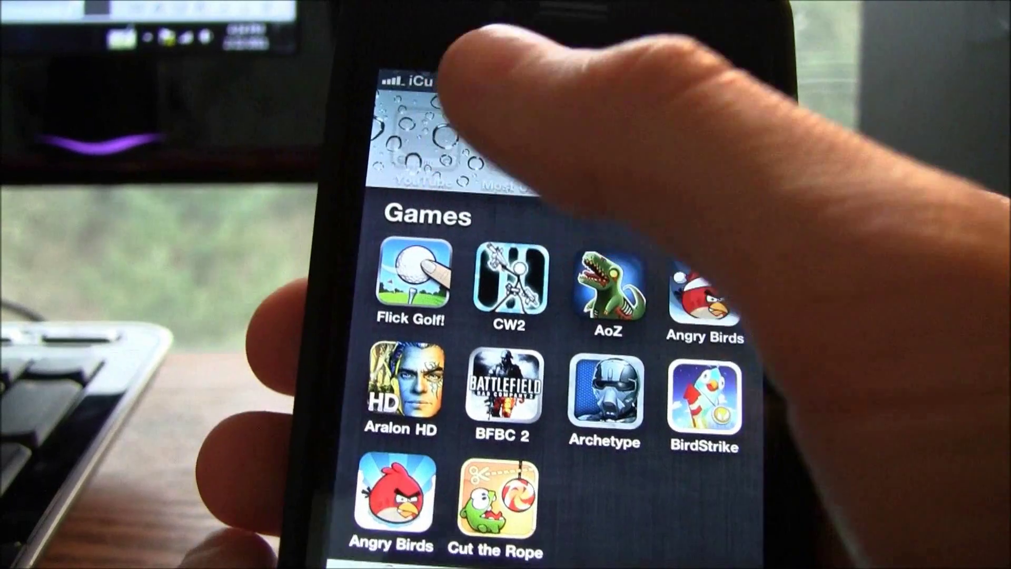
pyautogui.click(451, 118)
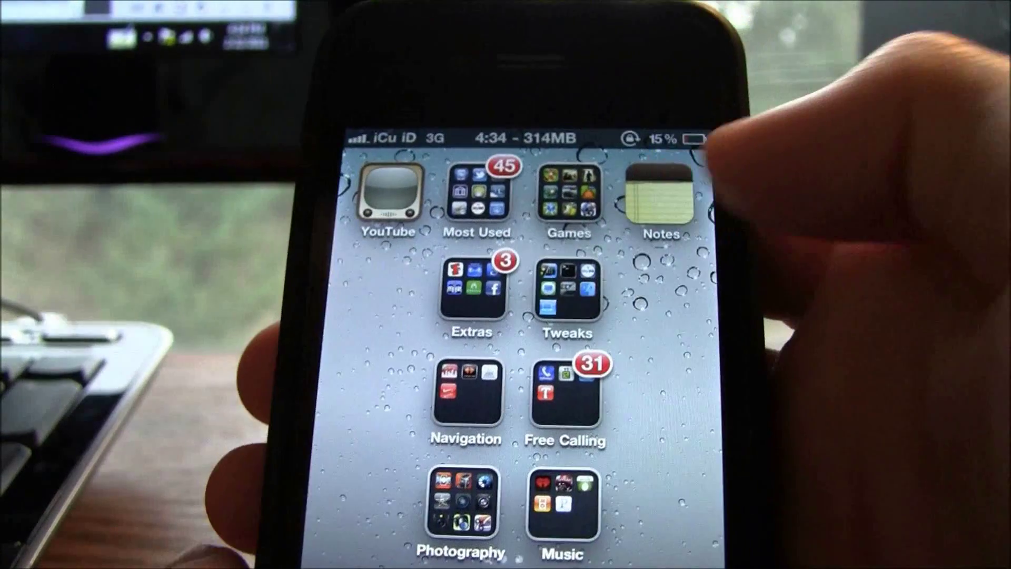
pyautogui.hscroll(5, 624, 268)
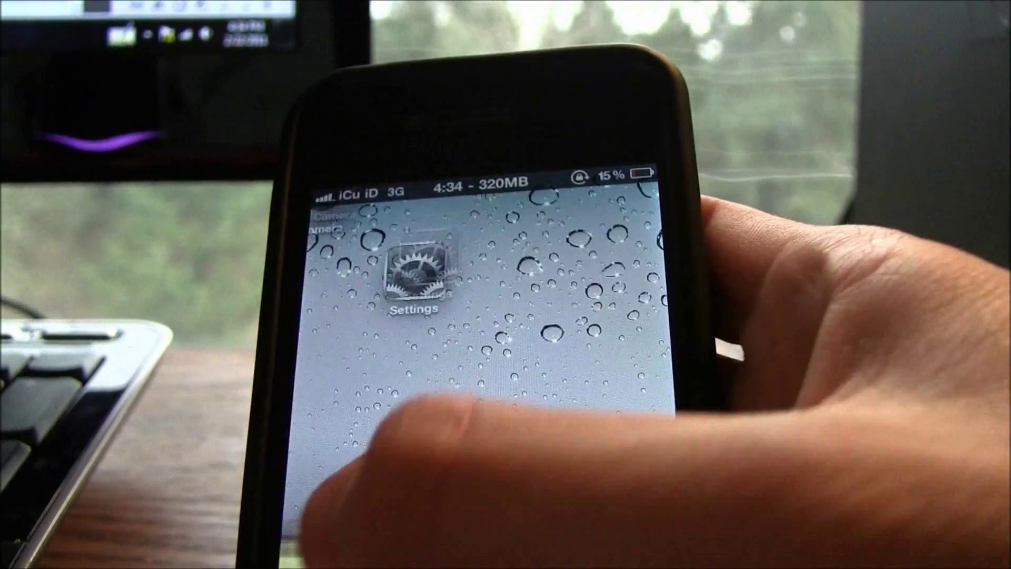
# Step: Switch the Infinifolders Scrollbar Style from Black to White in Settings
pyautogui.click(395, 226)
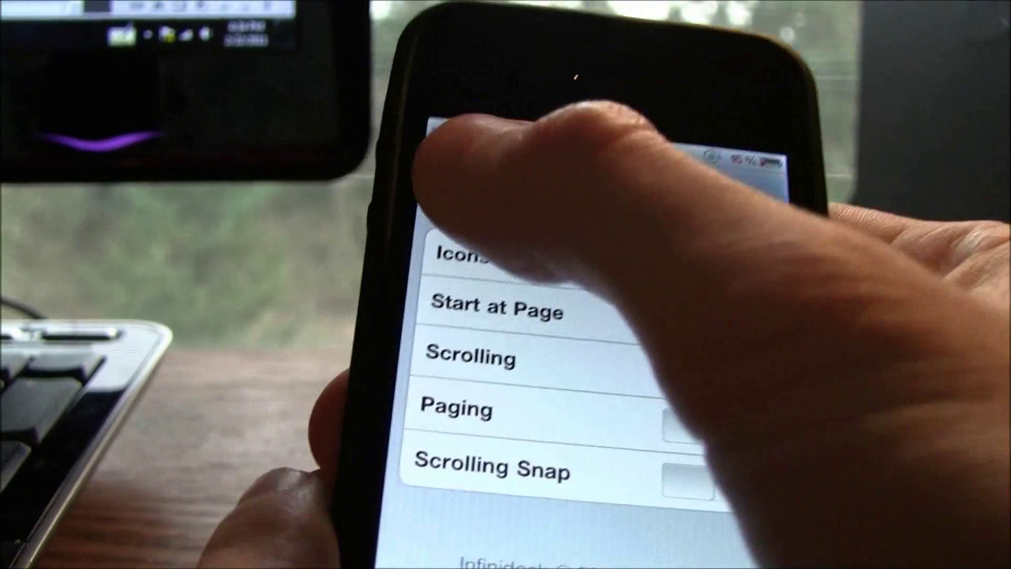
pyautogui.click(447, 166)
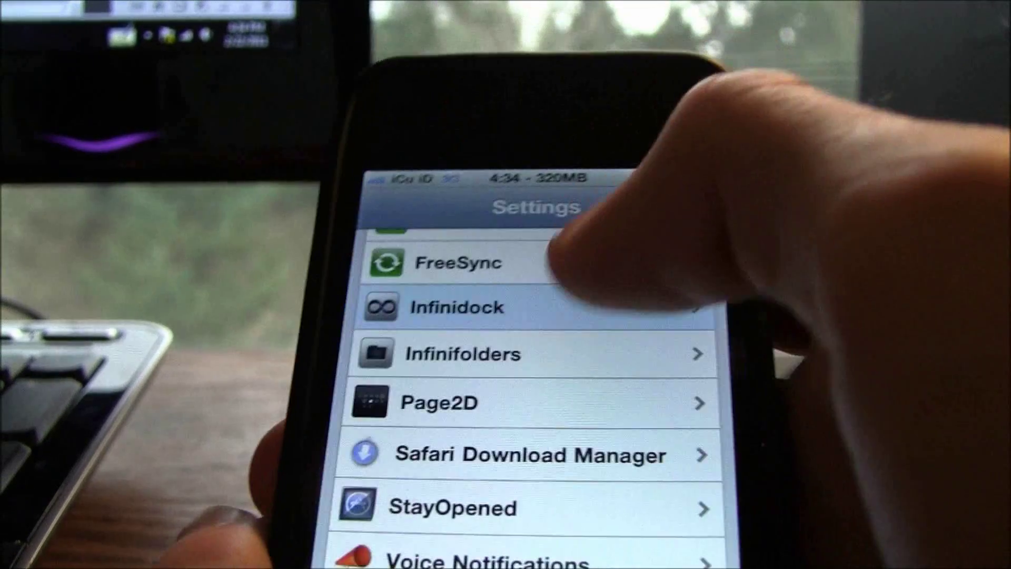
pyautogui.click(552, 339)
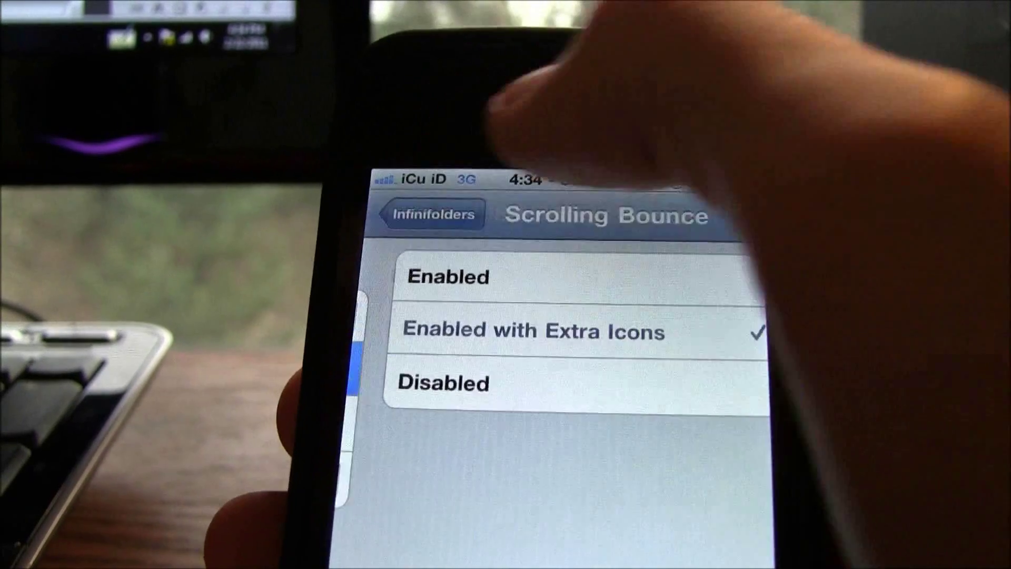
pyautogui.click(408, 212)
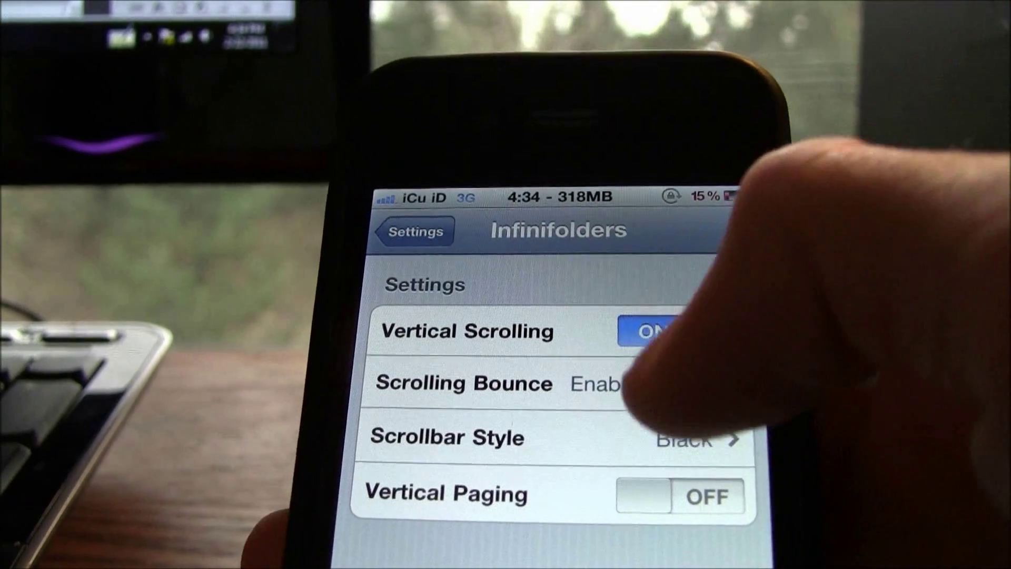
pyautogui.click(620, 442)
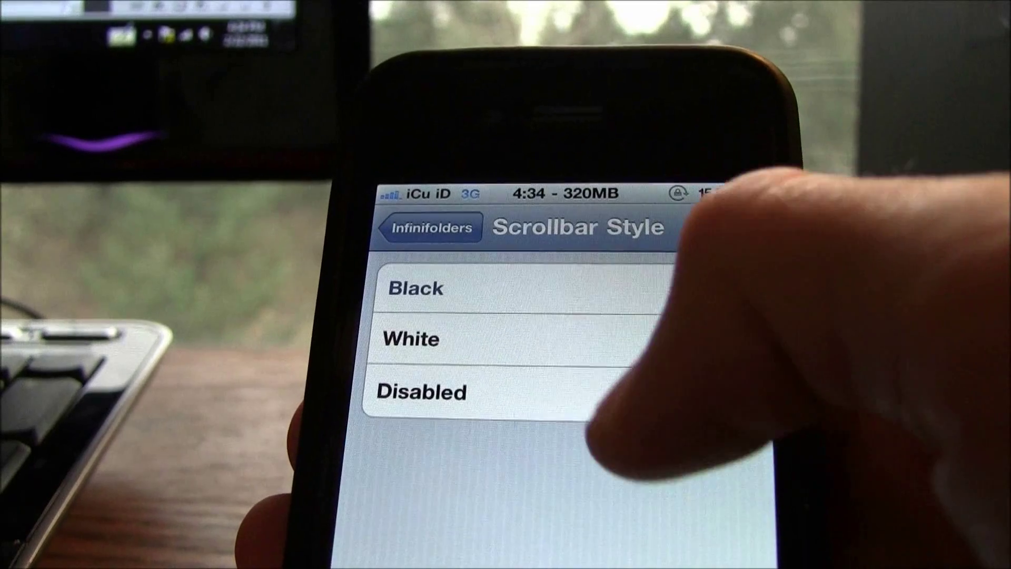
pyautogui.click(475, 336)
pyautogui.click(434, 222)
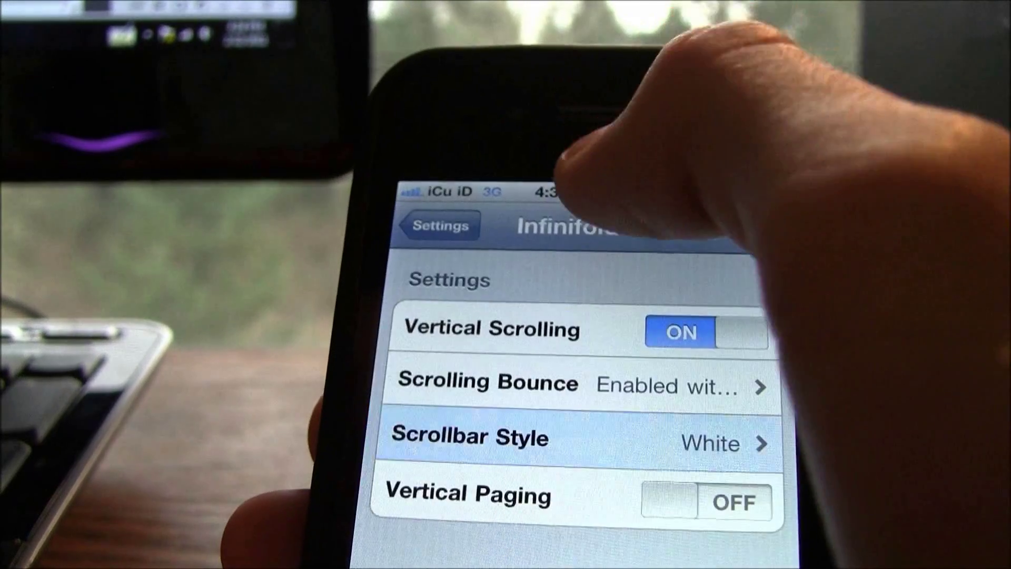
pyautogui.click(576, 194)
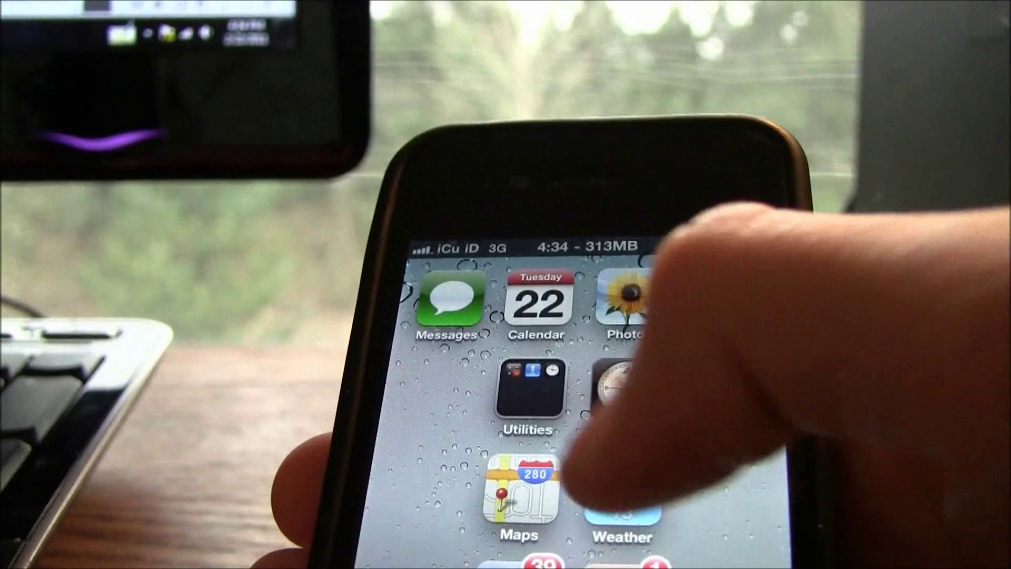
# Step: Check the white scrollbar in the Games folder, then return to the Infinifolders settings page
pyautogui.click(639, 289)
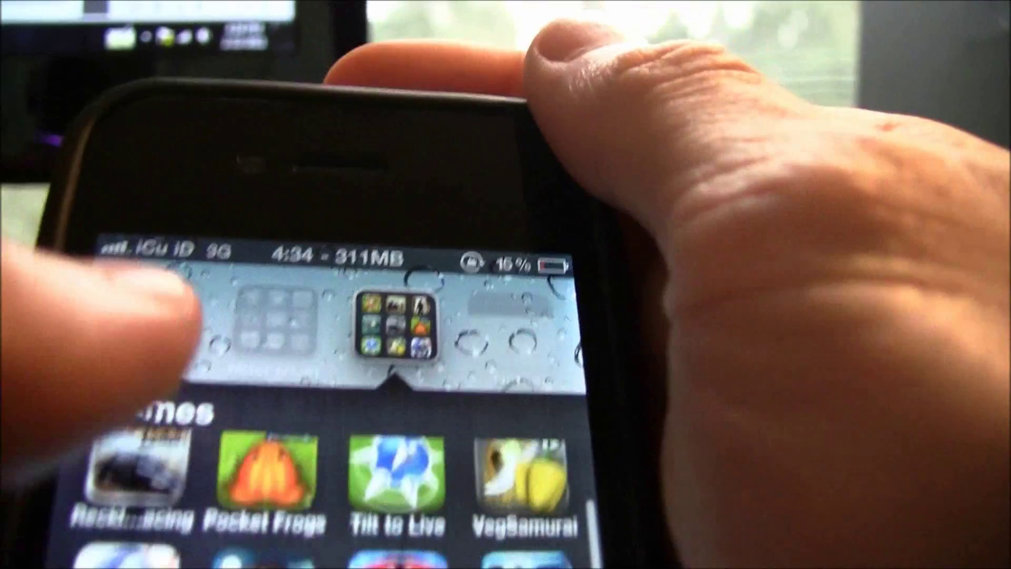
pyautogui.scroll(-5, 443, 379)
pyautogui.scroll(5, 379, 355)
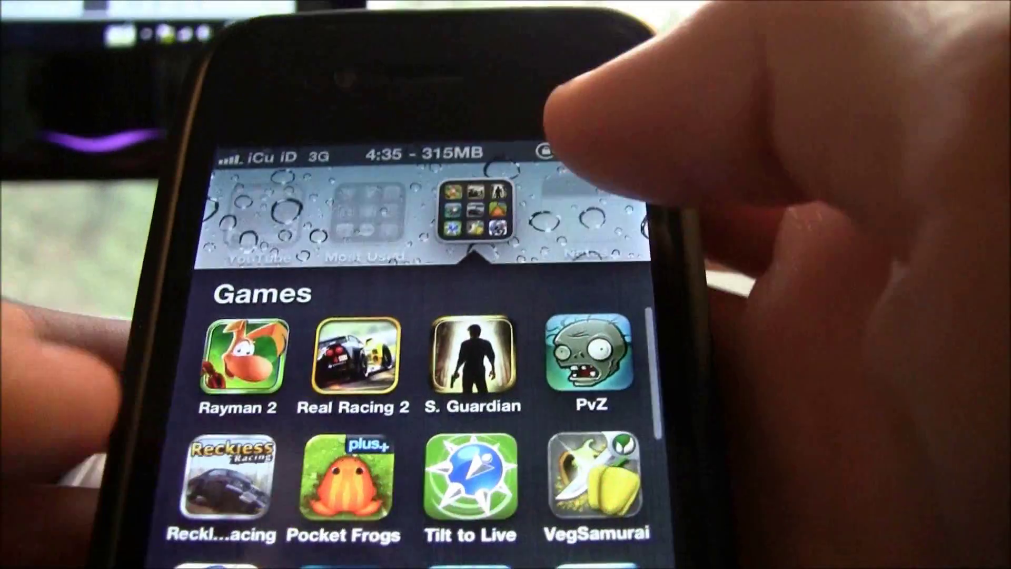
pyautogui.click(474, 170)
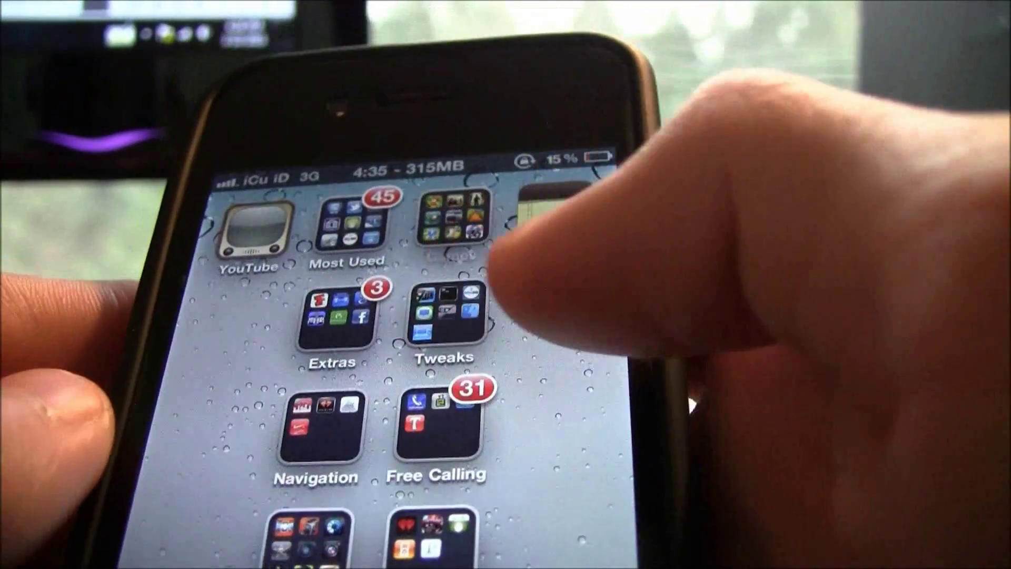
pyautogui.moveTo(521, 292); pyautogui.dragTo(293, 300)
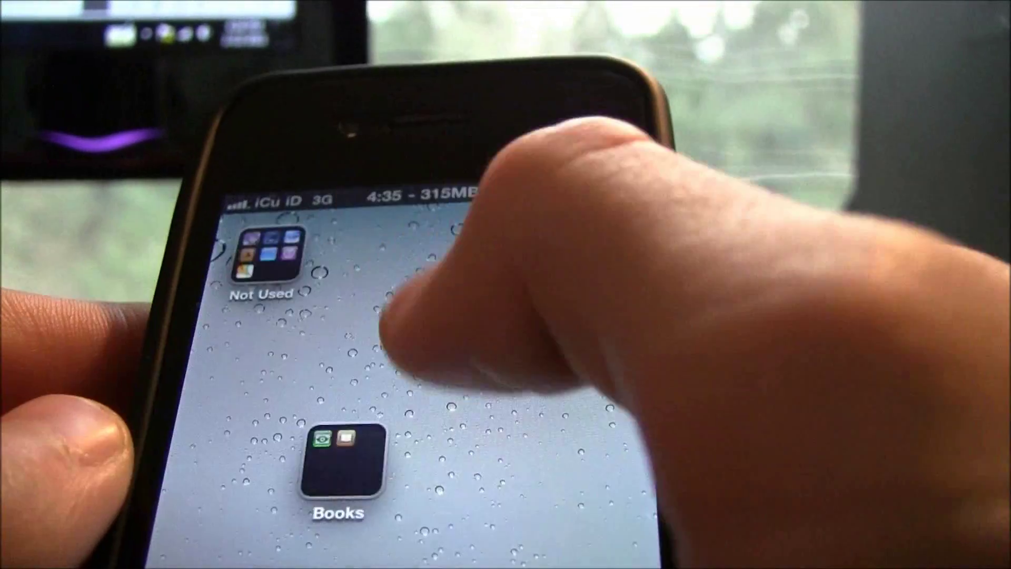
pyautogui.moveTo(451, 292); pyautogui.dragTo(238, 316)
pyautogui.click(253, 349)
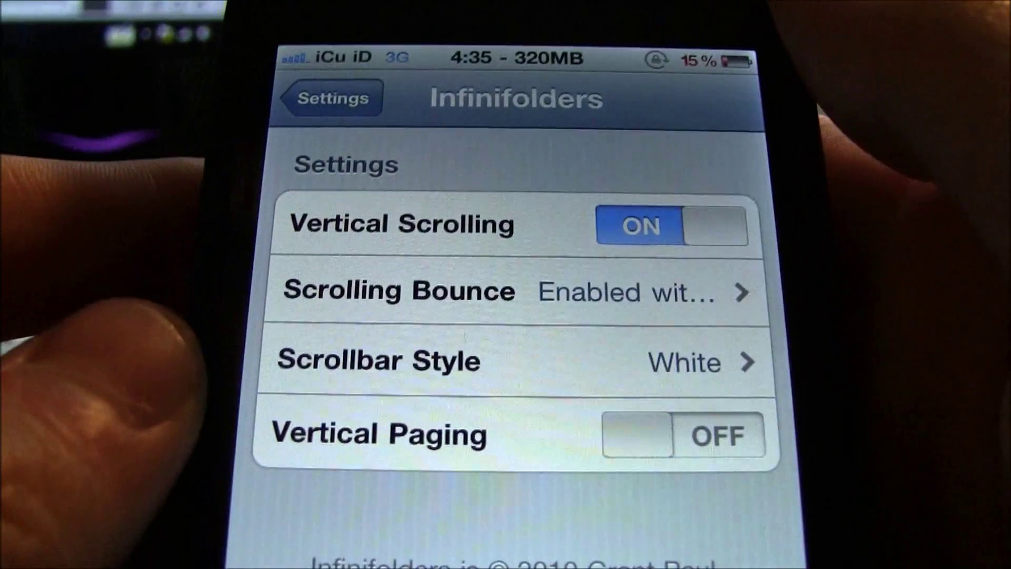
# Step: Leave Settings via the Home button and land on the first home screen page
pyautogui.press('Home')
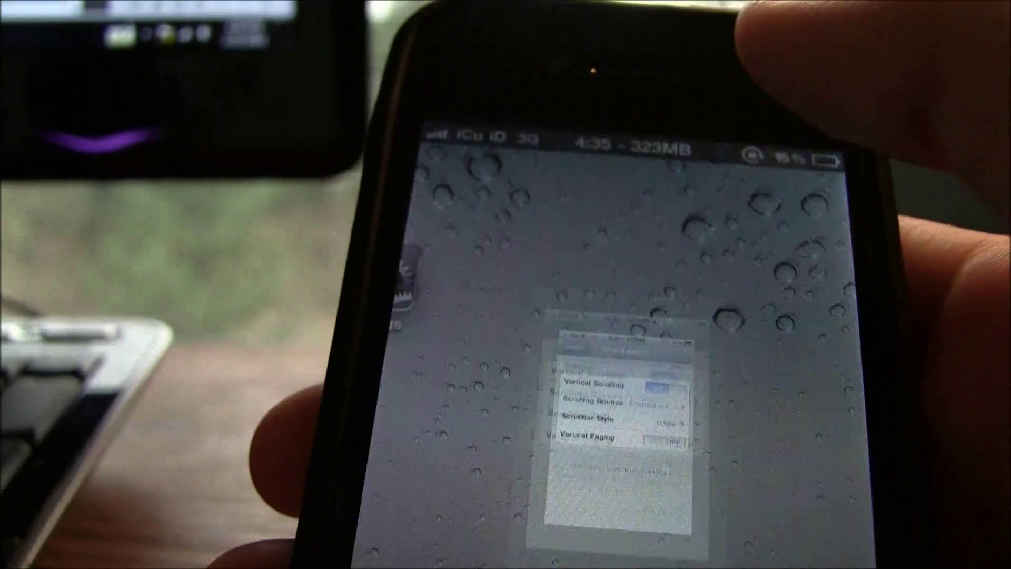
pyautogui.press('Home')
pyautogui.moveTo(710, 355)
pyautogui.mouseDown()
pyautogui.moveTo(474, 355)
pyautogui.moveTo(734, 301)
pyautogui.mouseUp()
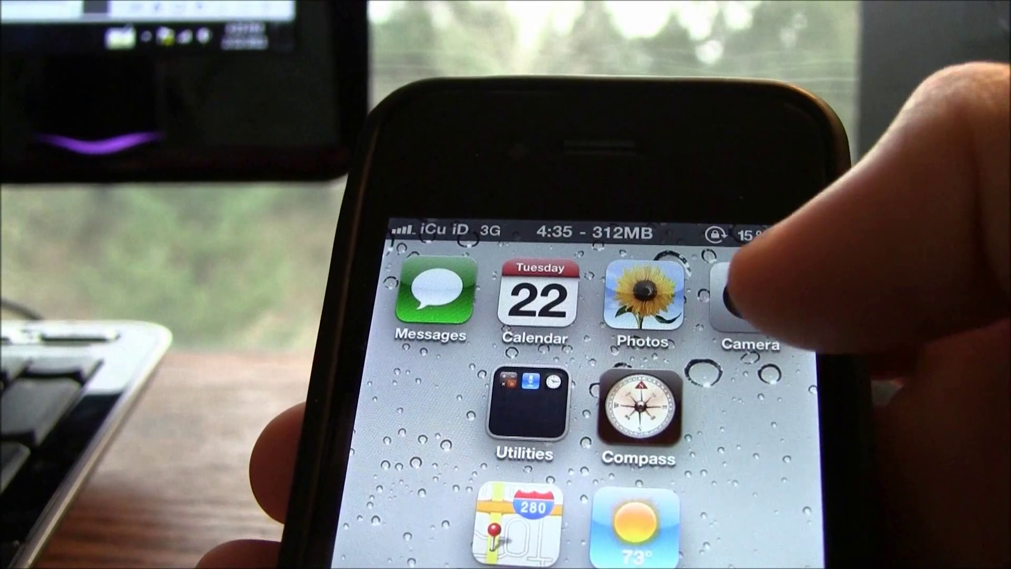